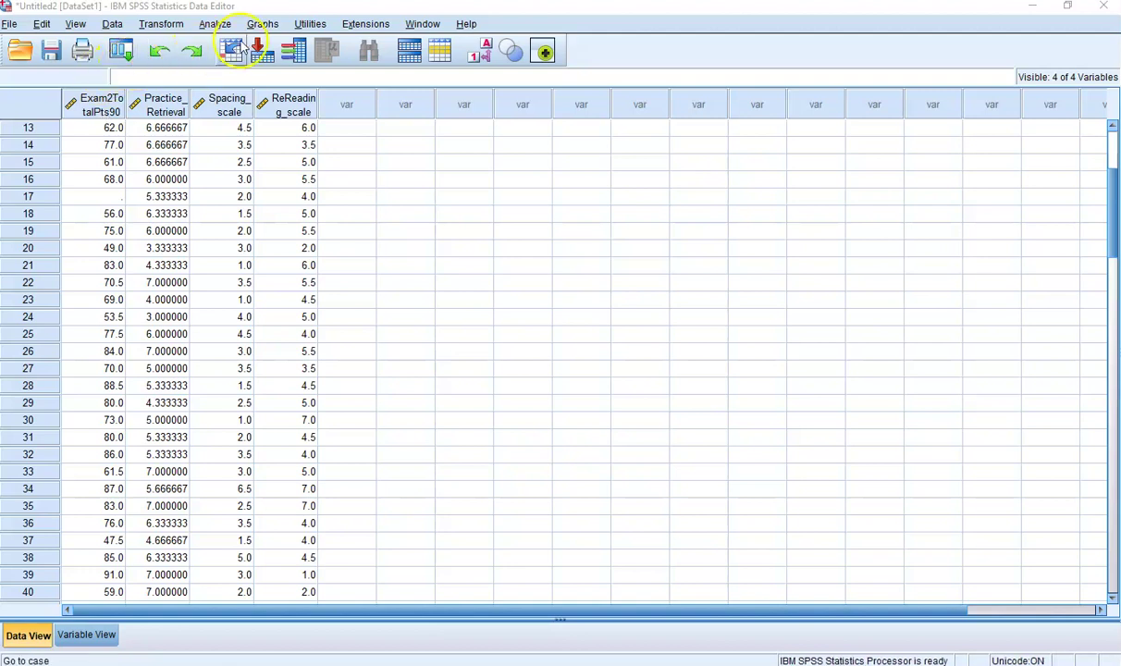
- Create a simple scatterplot with Exam2TotalPts90 on the X axis and Practice_Retrieval on the Y axis
{"action": "left_click", "coordinate": [262, 25]}
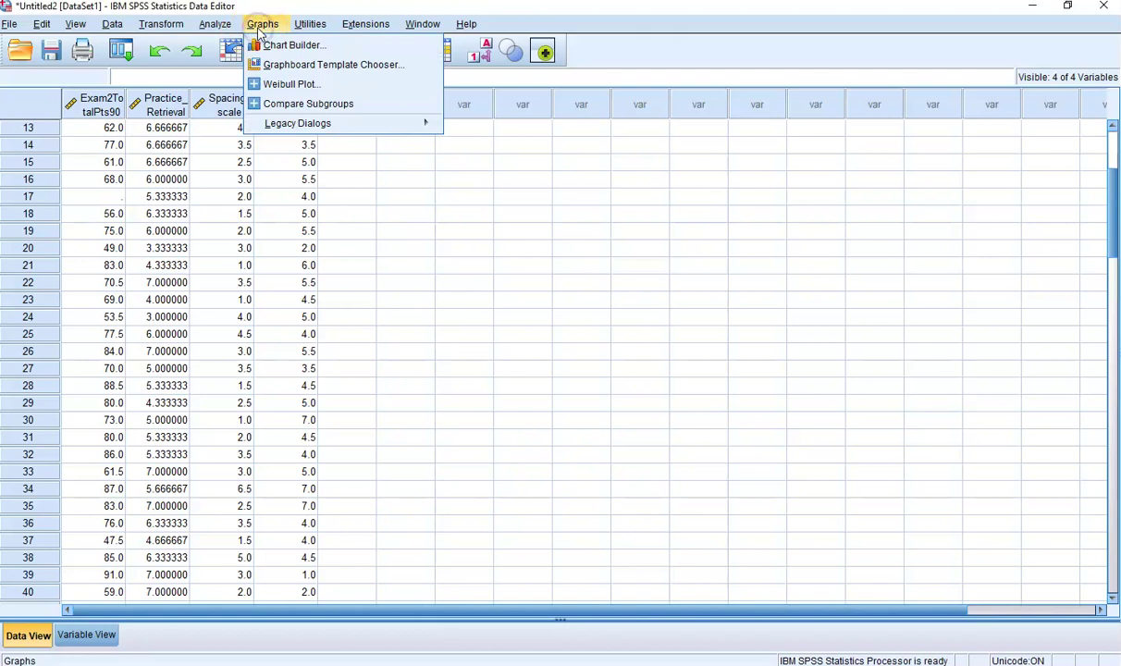
{"action": "mouse_move", "coordinate": [297, 123]}
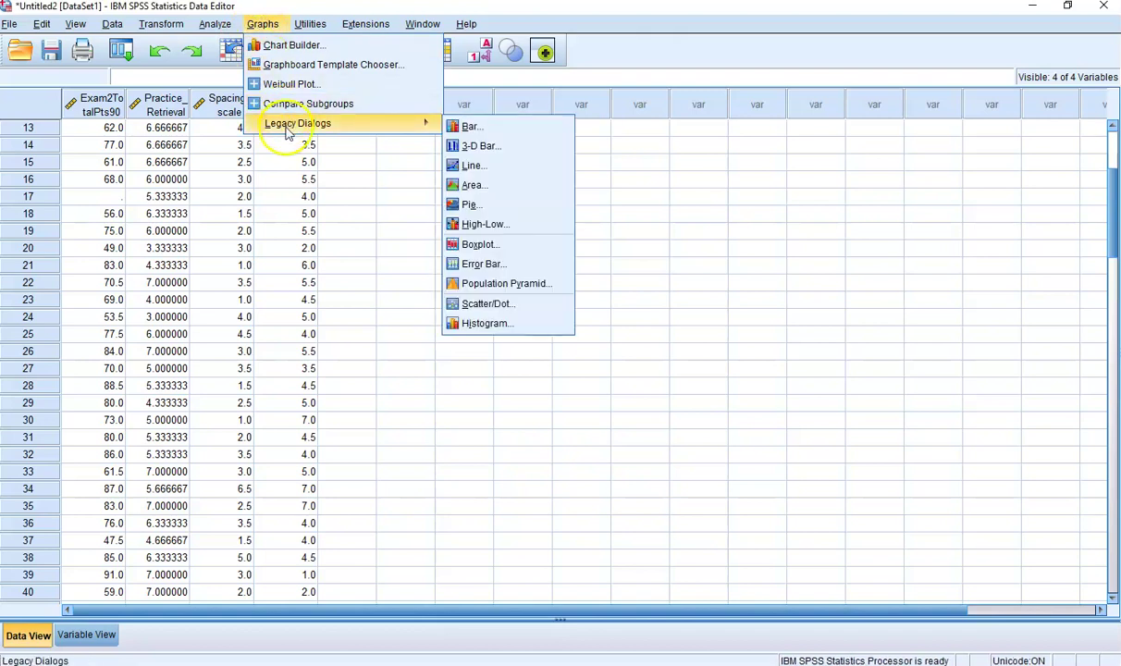
{"action": "left_click", "coordinate": [476, 303]}
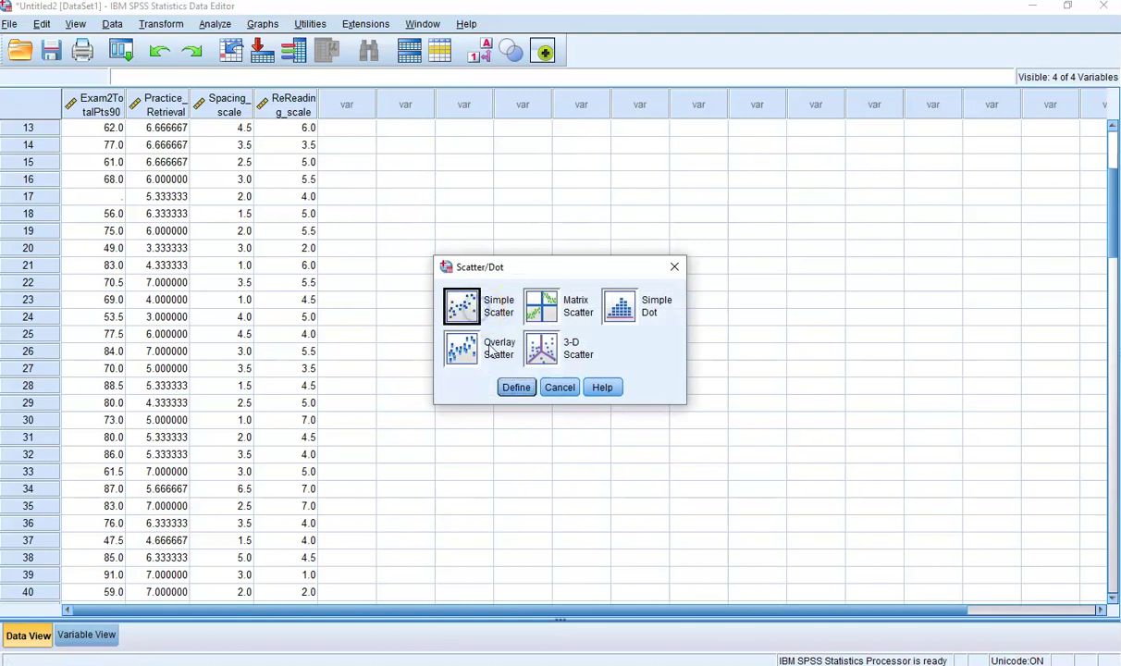
{"action": "left_click", "coordinate": [516, 386]}
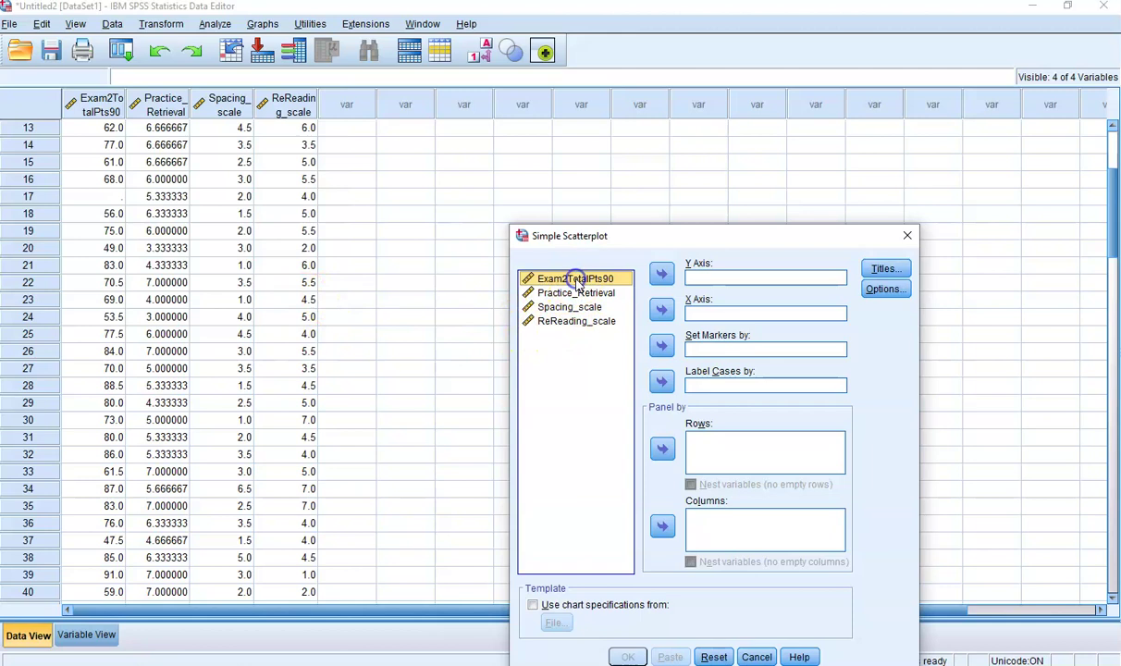
{"action": "left_click", "coordinate": [662, 313]}
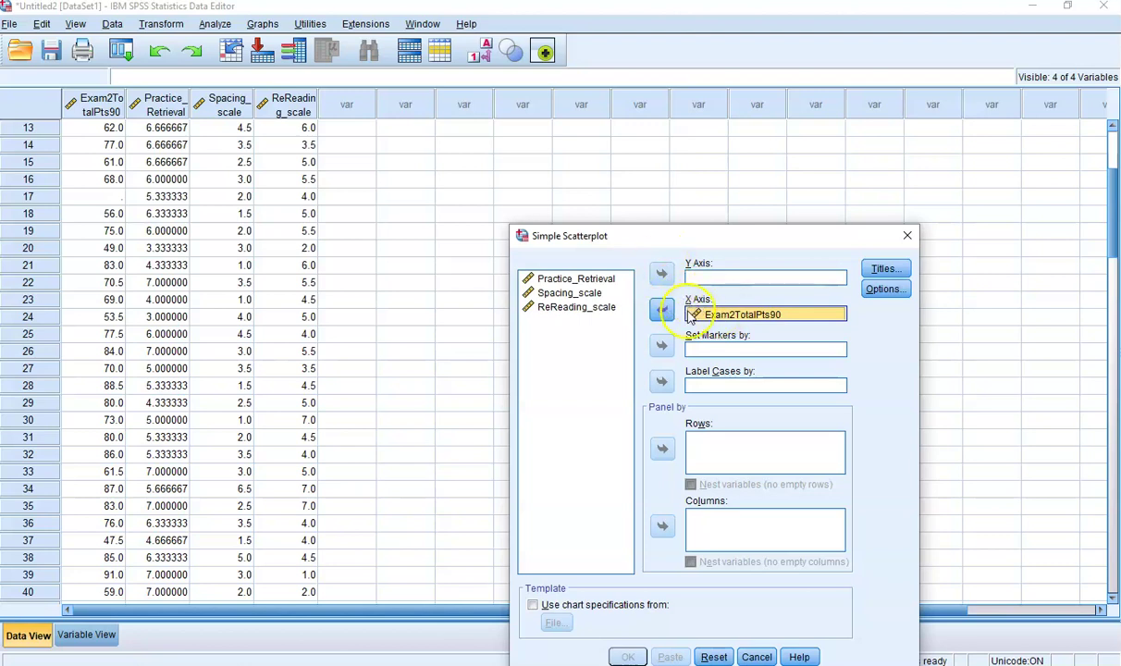
{"action": "left_click", "coordinate": [728, 314]}
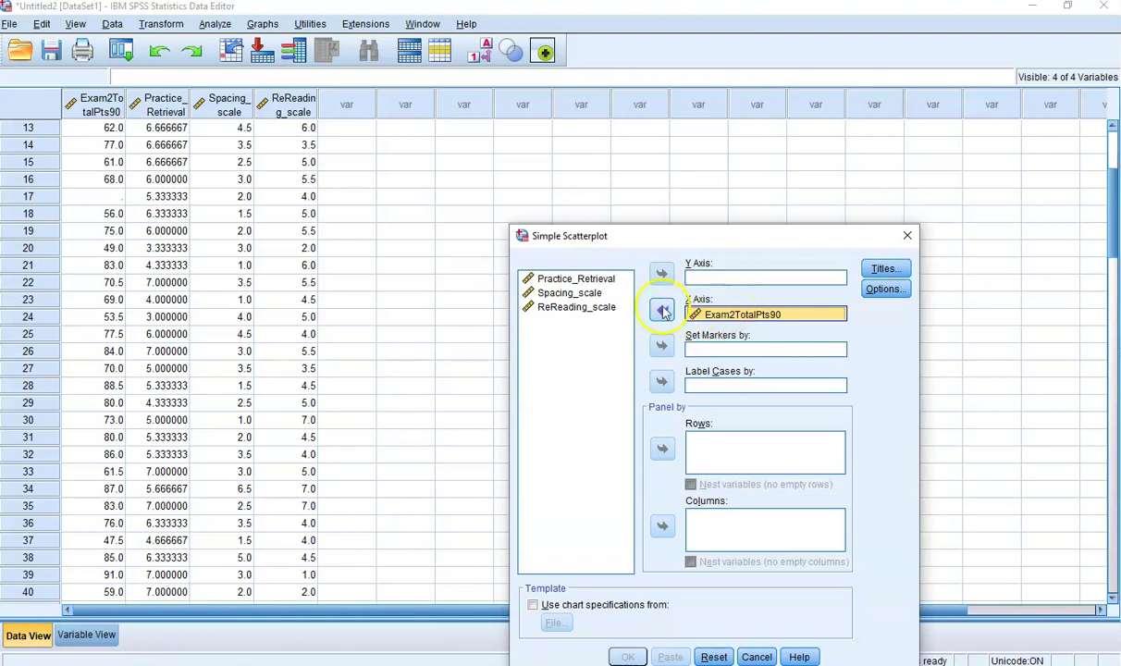
{"action": "left_click", "coordinate": [586, 281]}
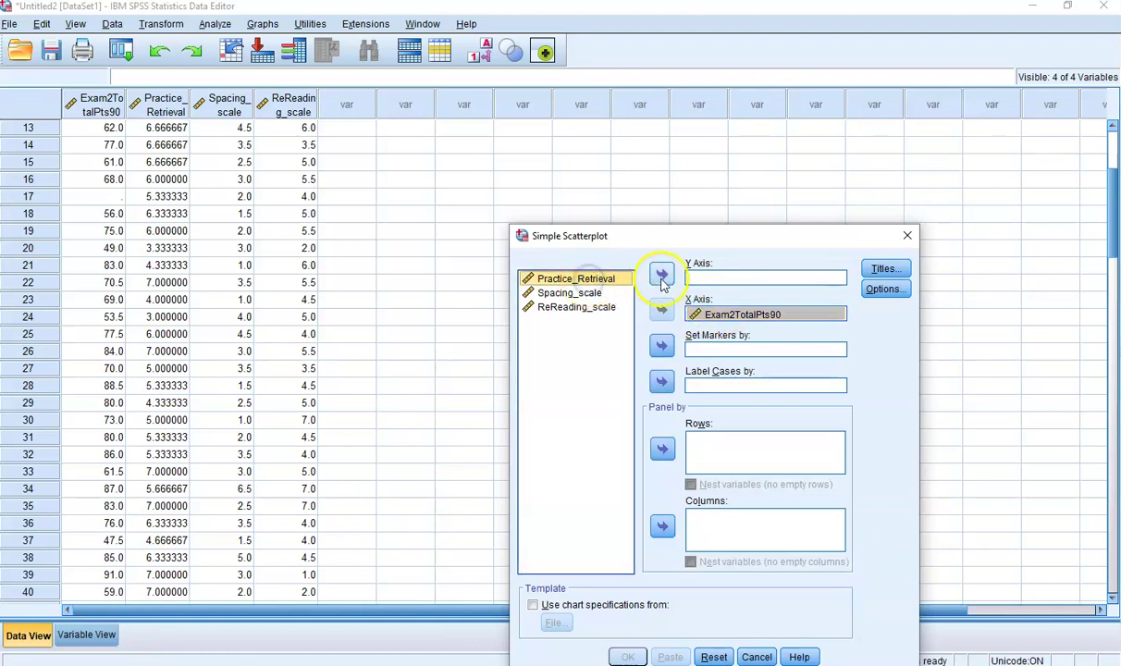
{"action": "left_click", "coordinate": [661, 274]}
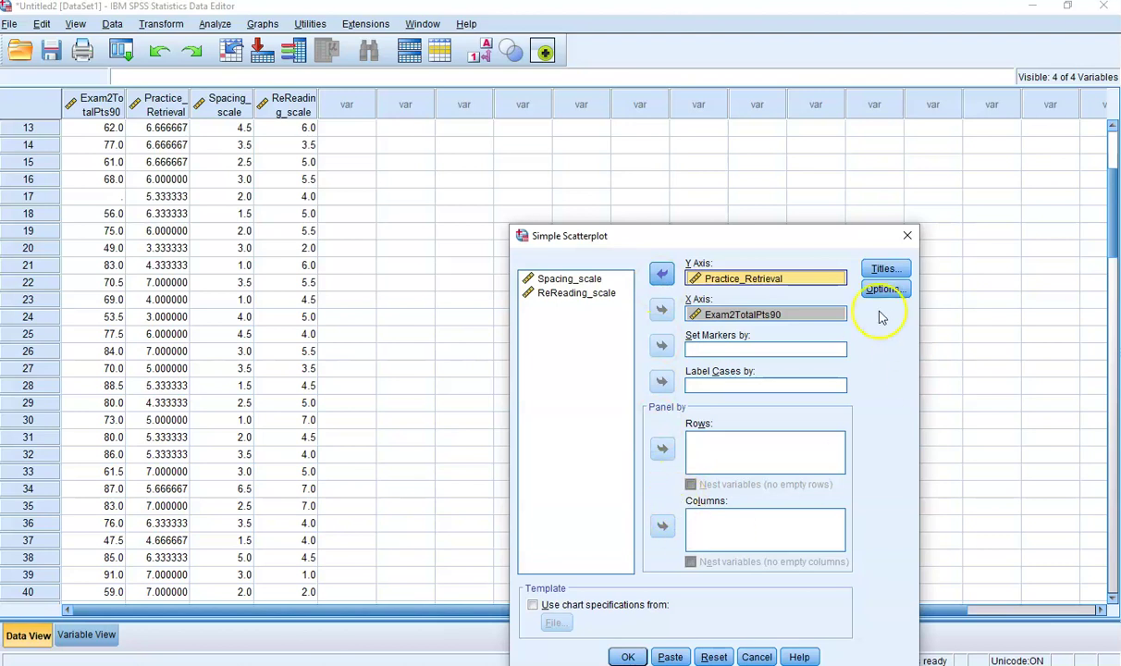
{"action": "left_click", "coordinate": [764, 302]}
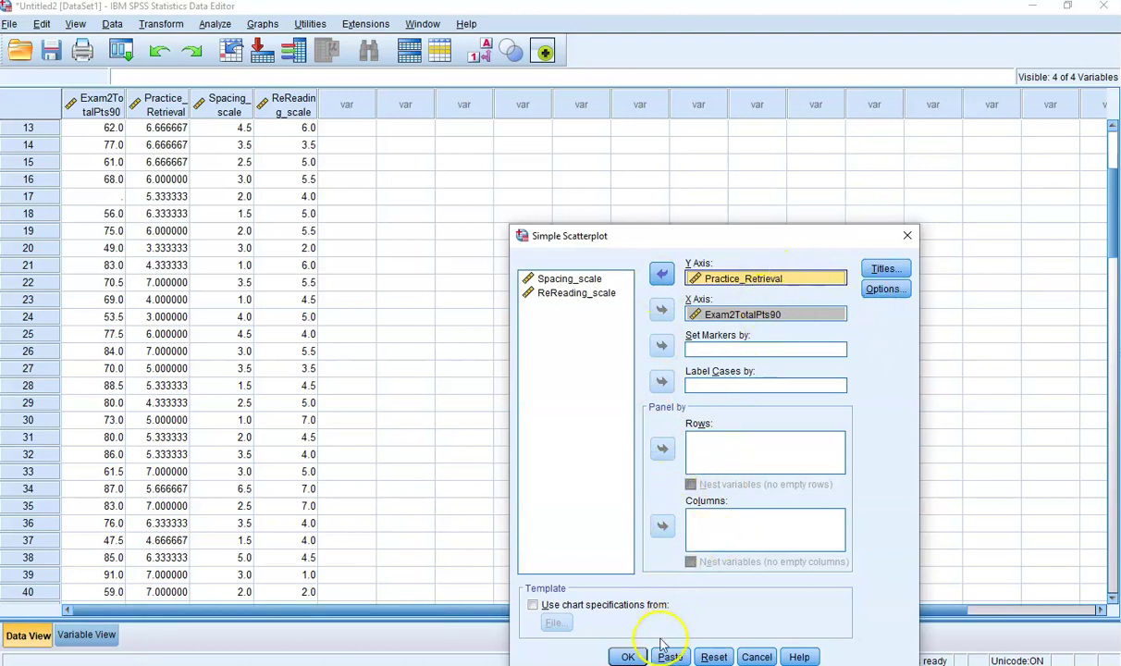
{"action": "left_click", "coordinate": [628, 656]}
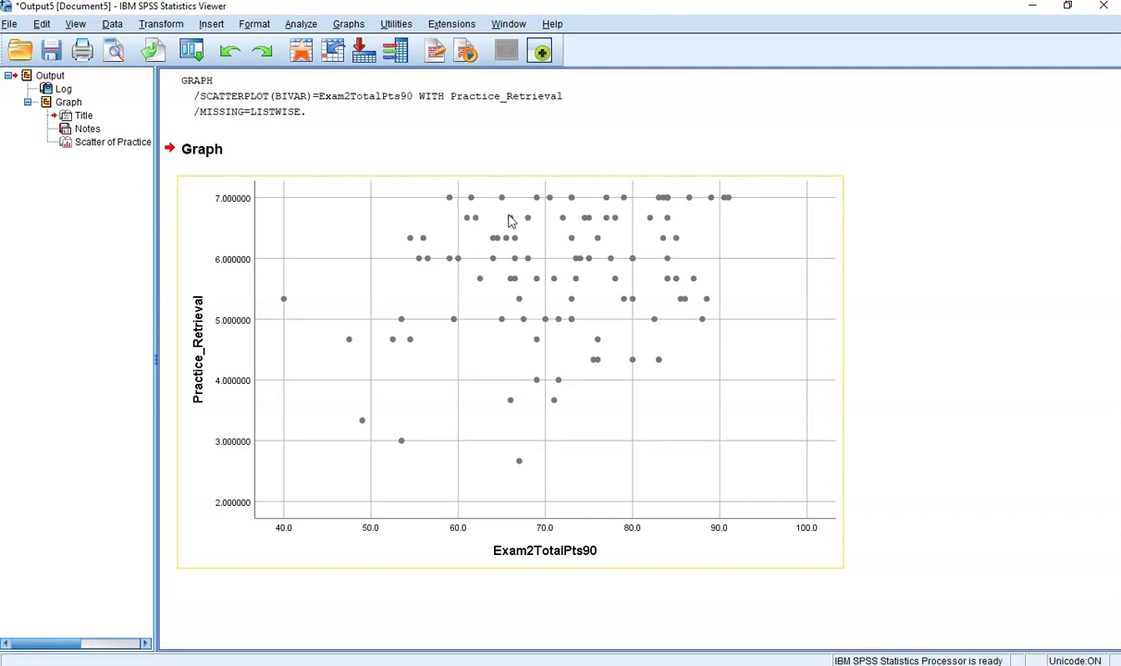
- Make a simple scatterplot swapping Practice_Retrieval for Spacing_scale on the Y axis, keeping Exam2TotalPts90 on X
{"action": "left_click_drag", "start_coordinate": [388, 258], "coordinate": [328, 53]}
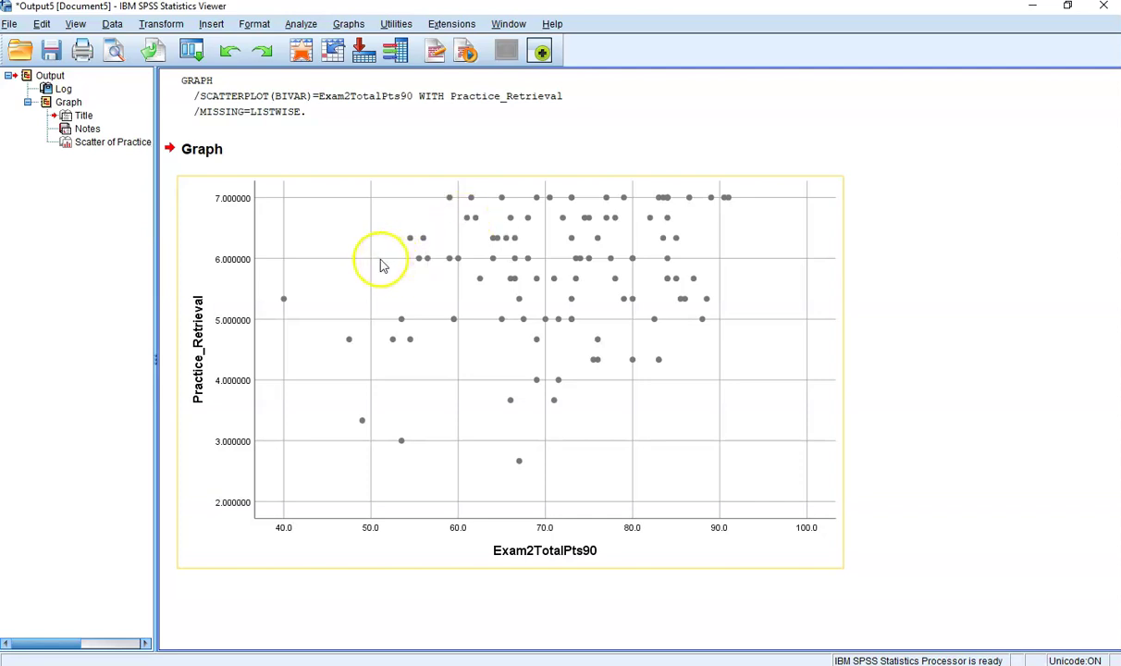
{"action": "left_click", "coordinate": [348, 24]}
{"action": "mouse_move", "coordinate": [384, 123]}
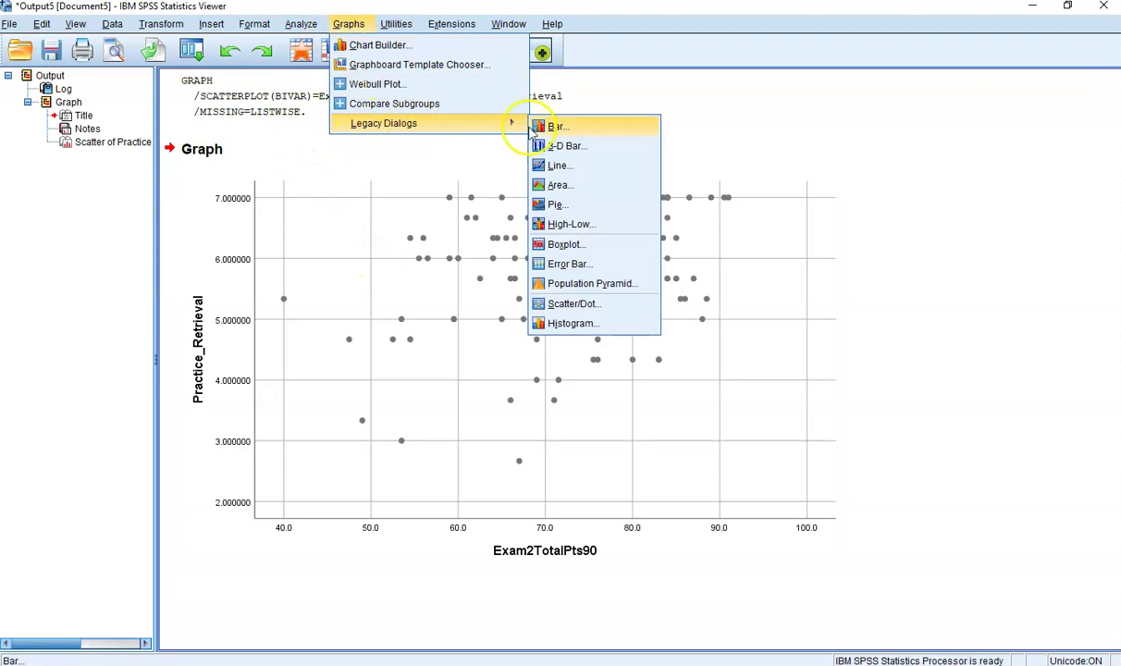
{"action": "left_click", "coordinate": [572, 305]}
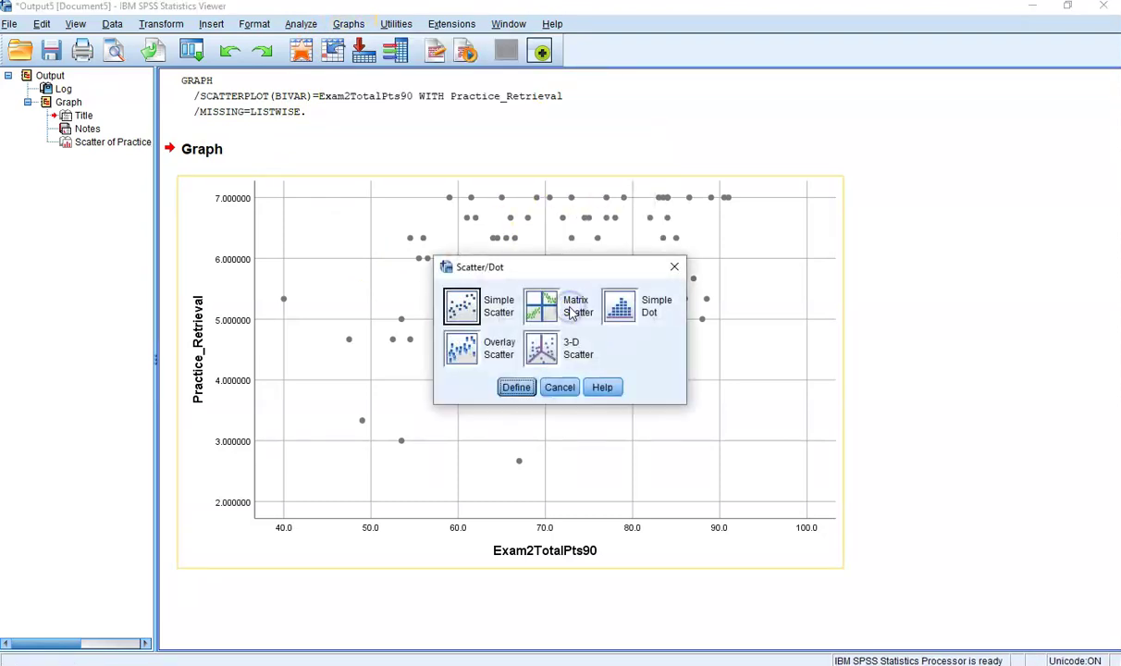
{"action": "left_click", "coordinate": [511, 388]}
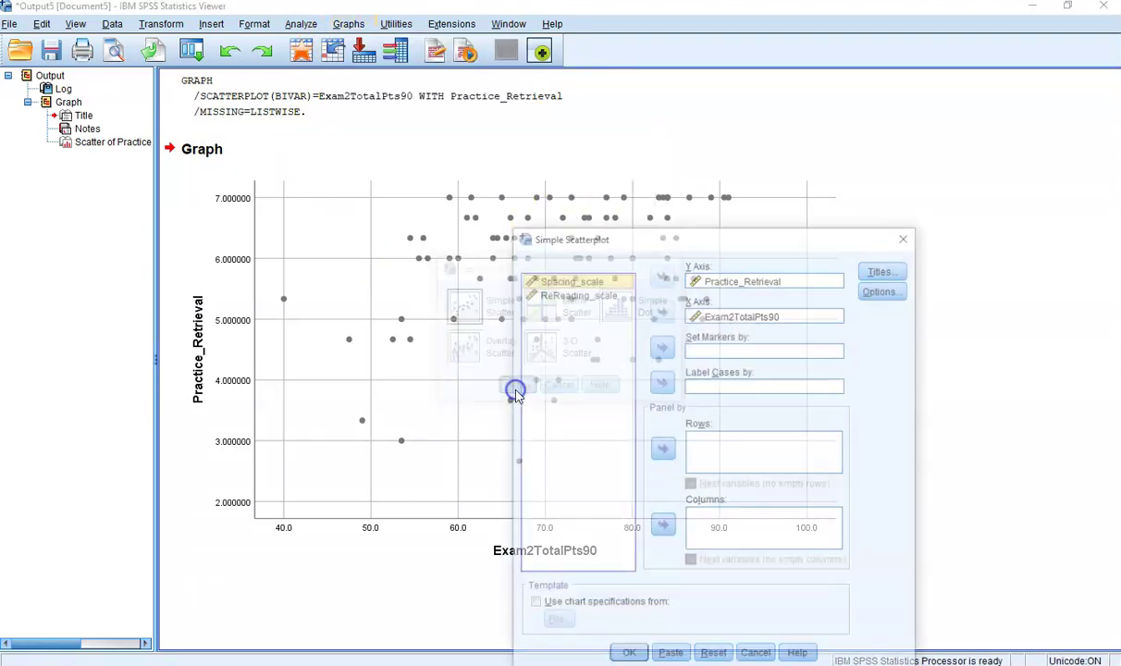
{"action": "left_click", "coordinate": [731, 279]}
{"action": "left_click", "coordinate": [662, 274]}
{"action": "left_click", "coordinate": [605, 294]}
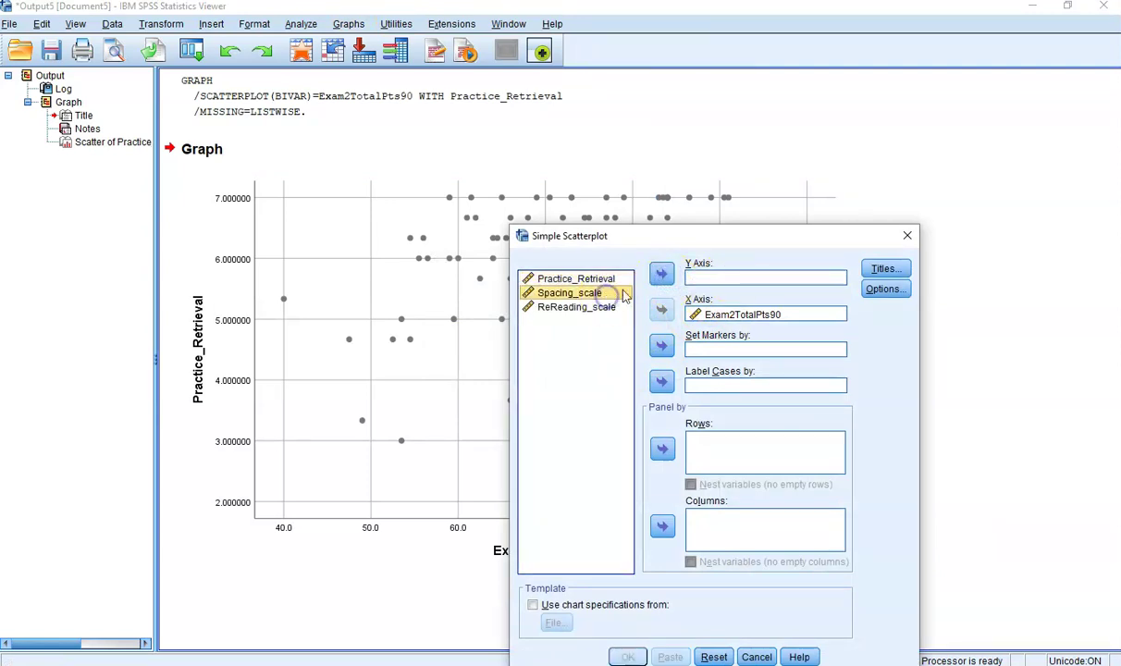
{"action": "left_click", "coordinate": [661, 274]}
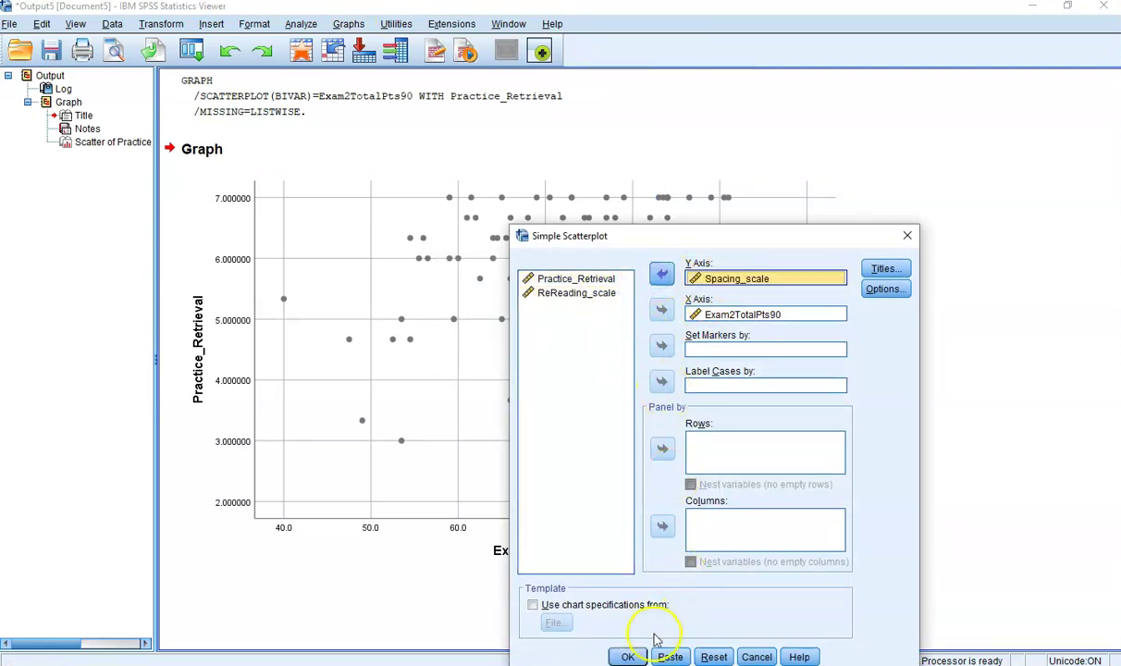
{"action": "left_click", "coordinate": [627, 657]}
- Scroll down to the new Spacing_scale scatterplot, then double-click and drag it in the output
{"action": "scroll", "coordinate": [601, 511], "scroll_direction": "down", "scroll_amount": 3}
{"action": "scroll", "coordinate": [601, 509], "scroll_direction": "down", "scroll_amount": 3}
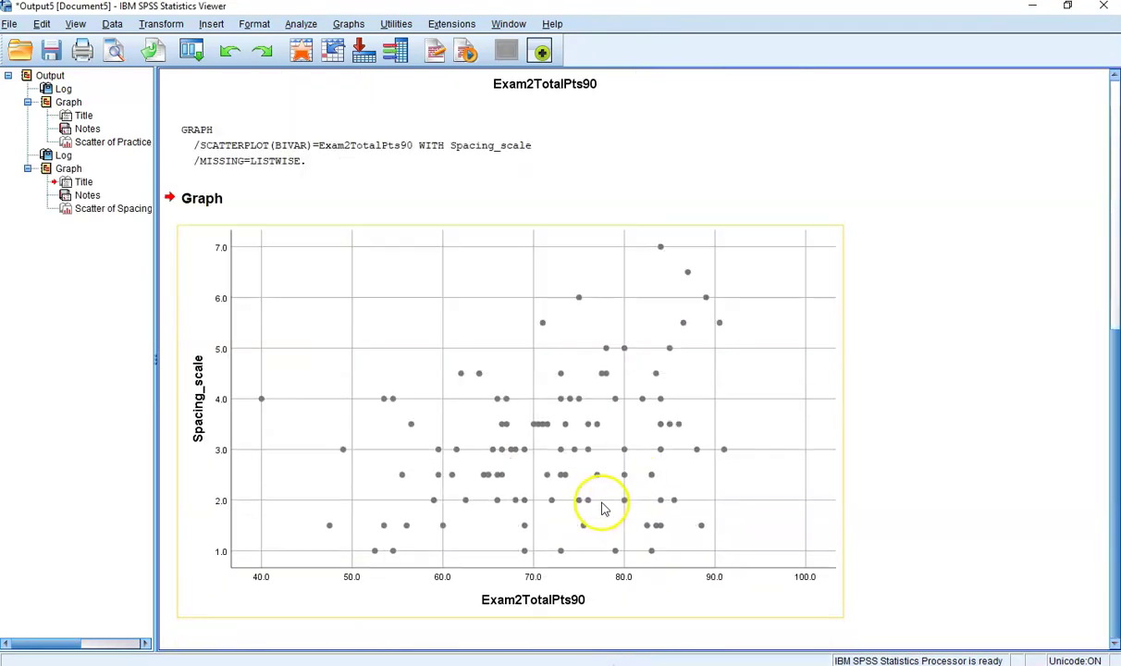
{"action": "double_click", "coordinate": [640, 417]}
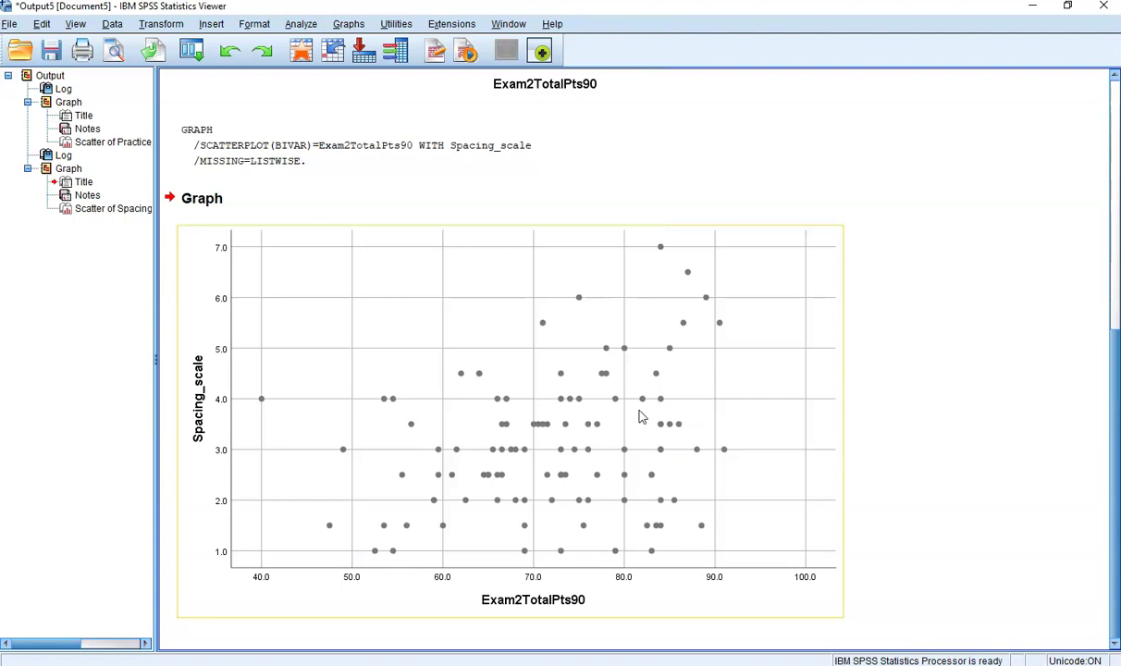
{"action": "left_click_drag", "start_coordinate": [640, 417], "coordinate": [289, 74]}
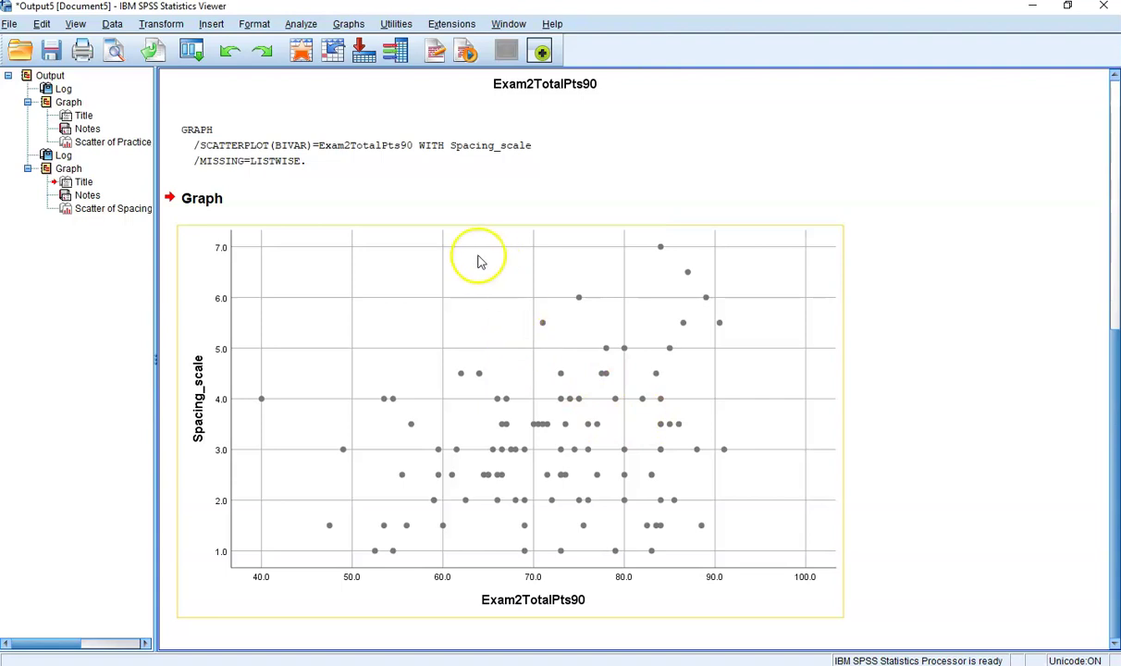
- Run Pearson bivariate correlations on Exam2TotalPts90, Practice_Retrieval, Spacing_scale and ReReading_scale
{"action": "left_click", "coordinate": [300, 23]}
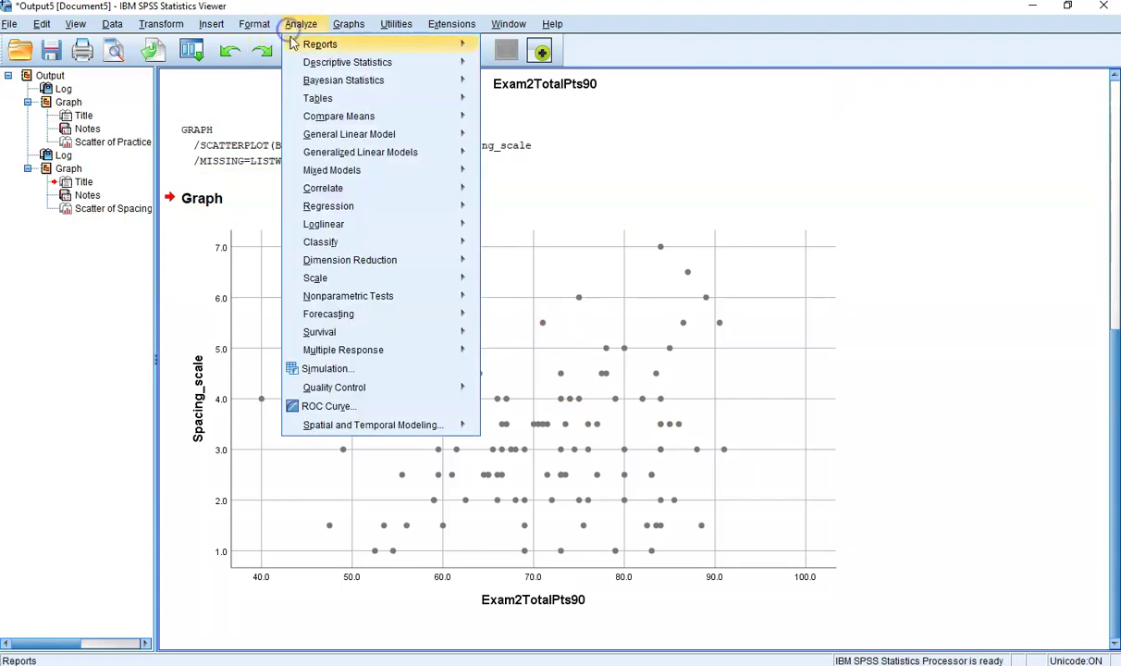
{"action": "mouse_move", "coordinate": [322, 188]}
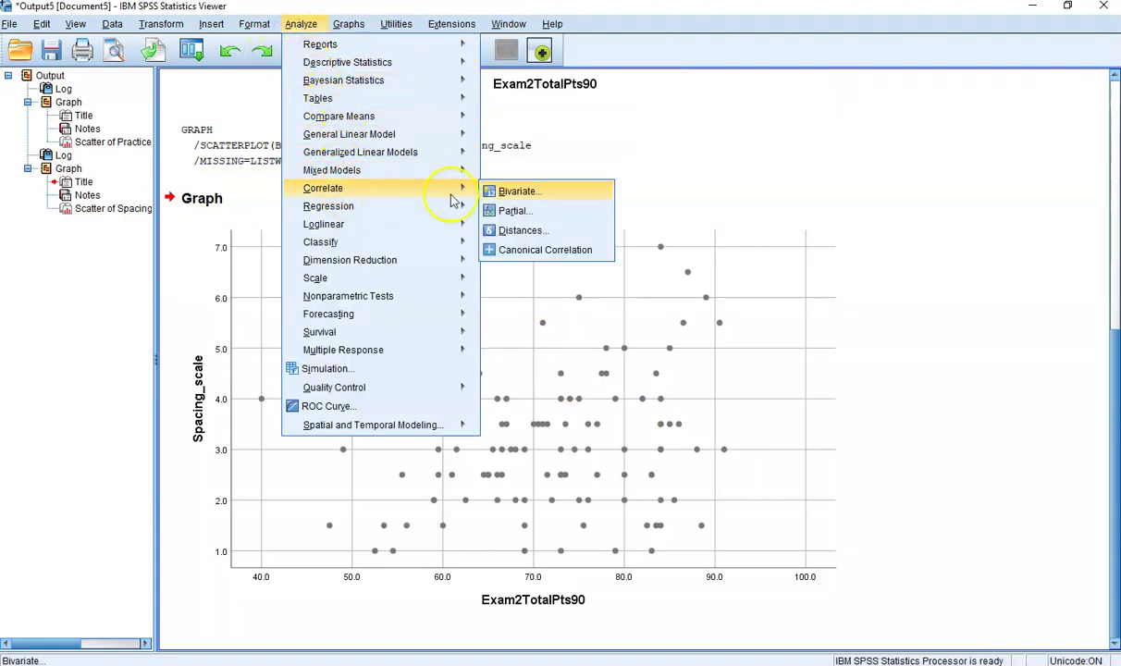
{"action": "left_click", "coordinate": [534, 194]}
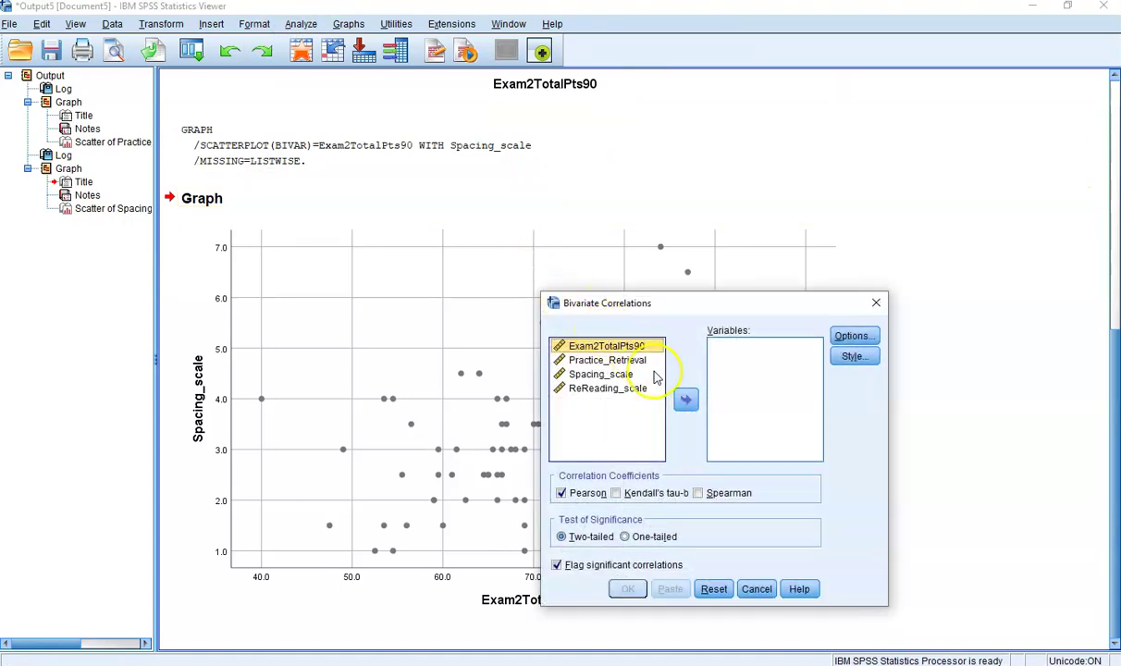
{"action": "left_click", "coordinate": [685, 400]}
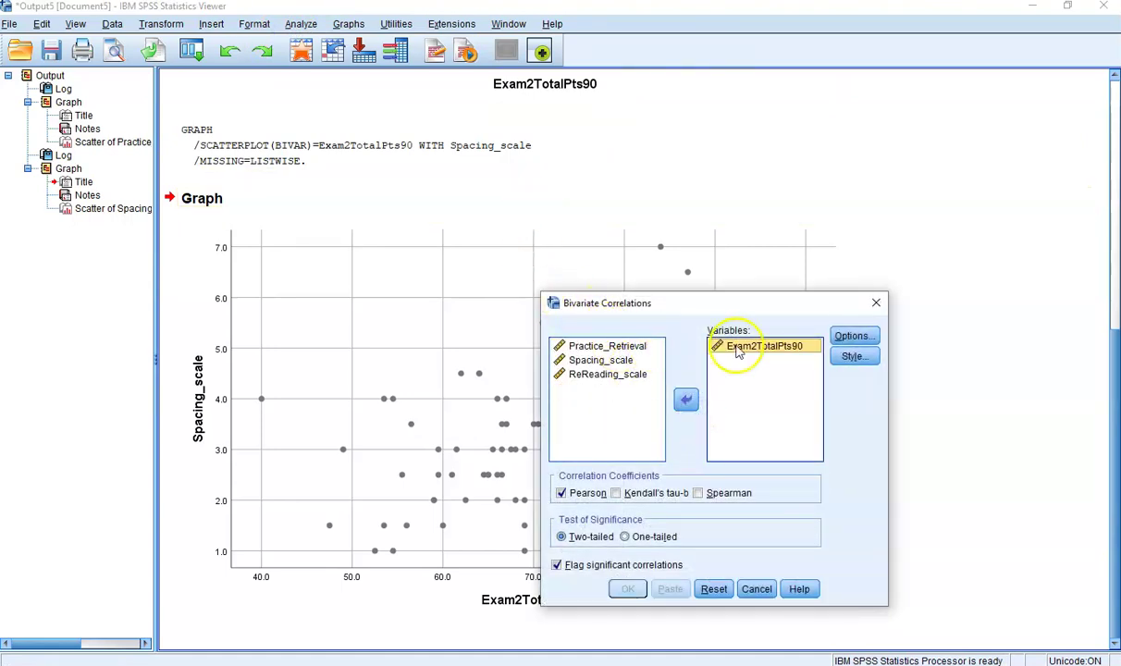
{"action": "left_click", "coordinate": [603, 345]}
{"action": "left_click", "coordinate": [685, 398]}
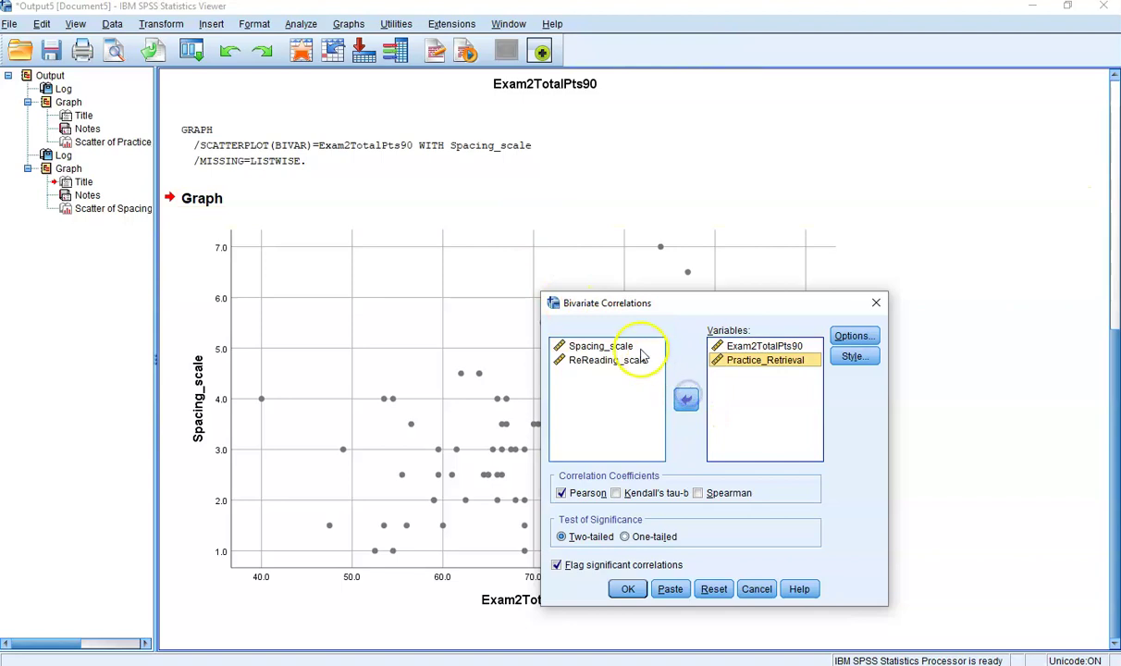
{"action": "left_click", "coordinate": [620, 345]}
{"action": "left_click", "coordinate": [686, 400]}
{"action": "left_click", "coordinate": [631, 346]}
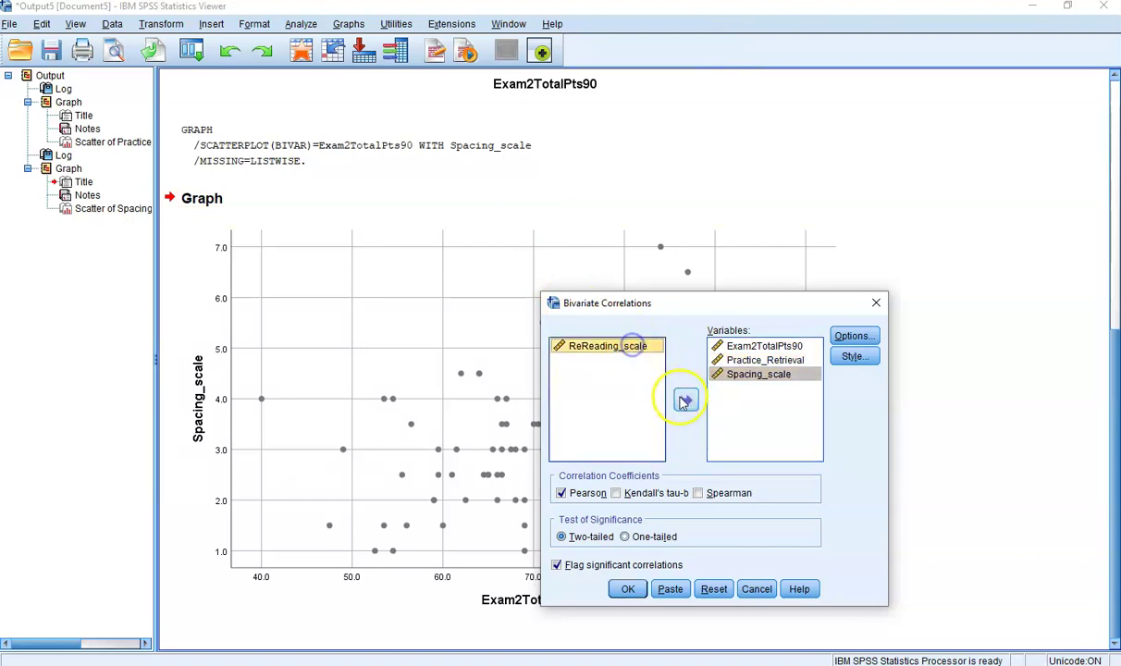
{"action": "left_click", "coordinate": [685, 400]}
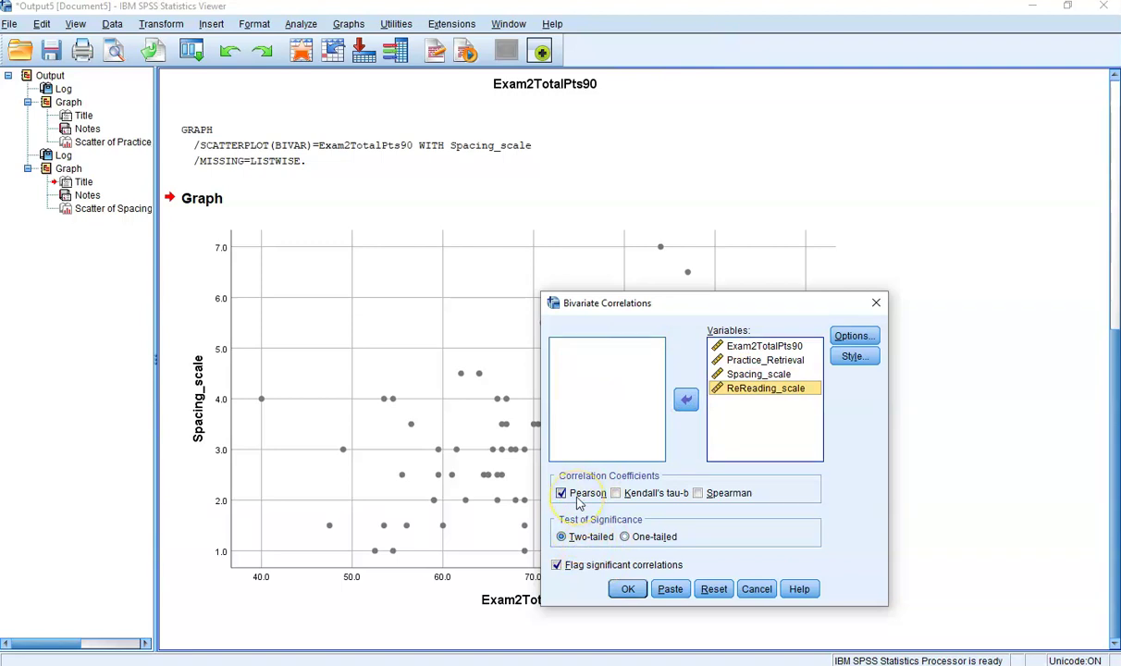
{"action": "left_click", "coordinate": [628, 589]}
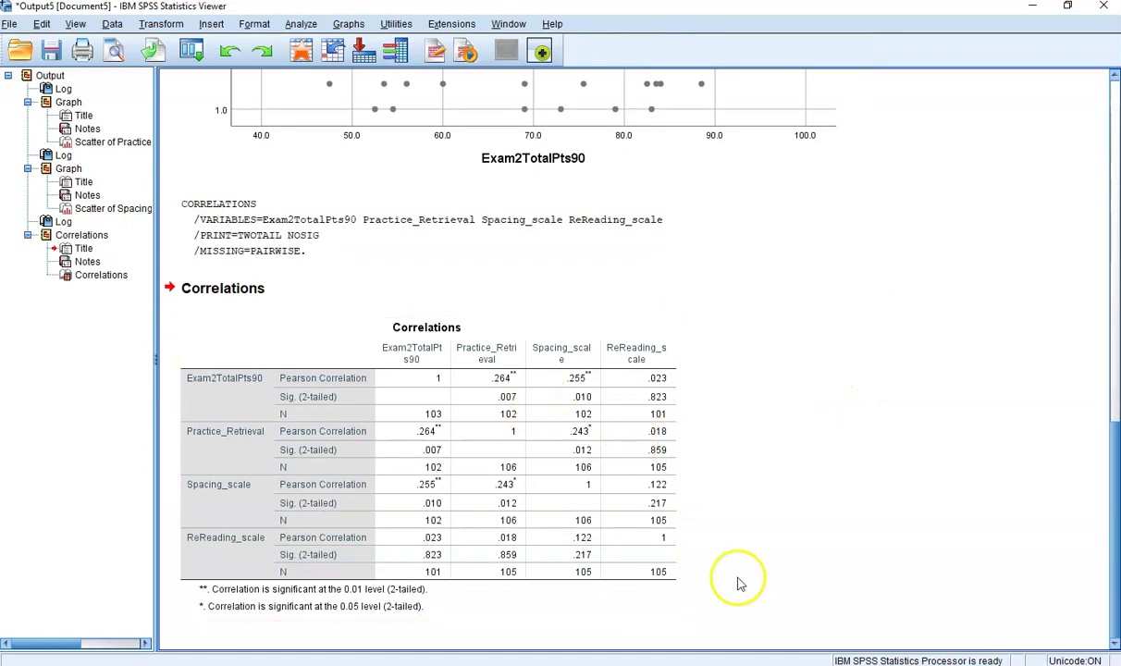
{"action": "left_click", "coordinate": [647, 541]}
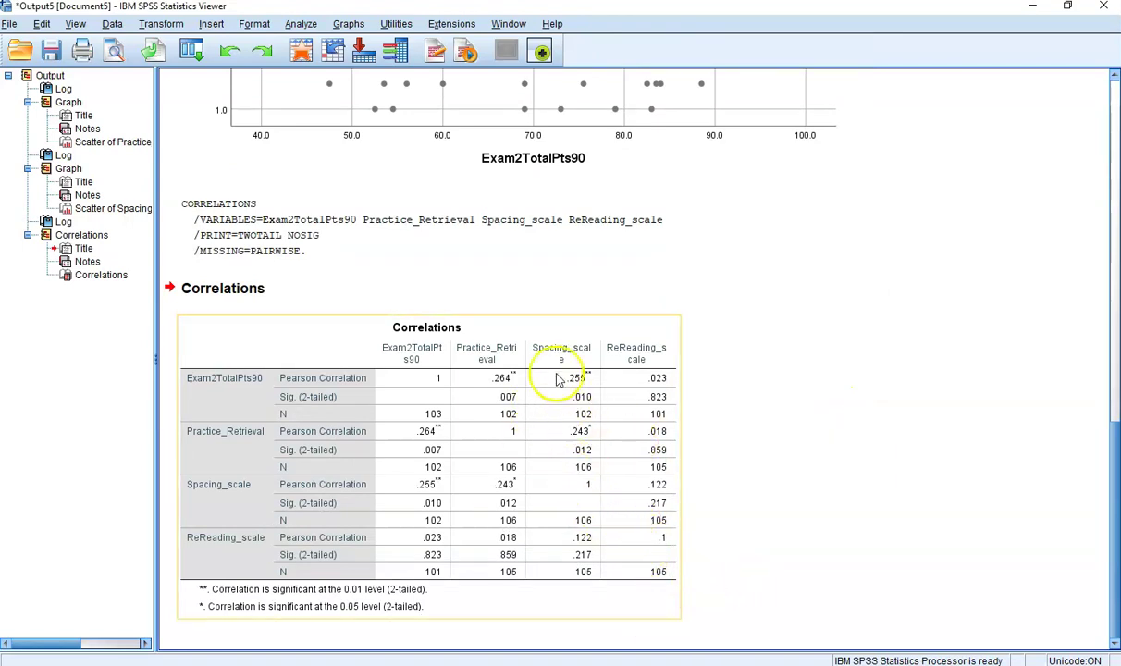